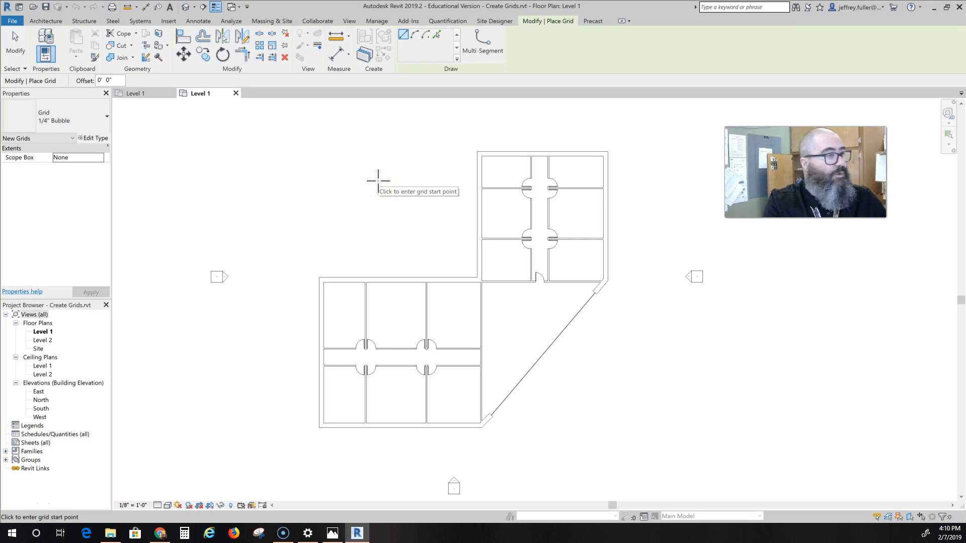
# Draw three horizontal grid lines along the upper wing's north wall and its two interior cross partitions
pyautogui.click(388, 178)
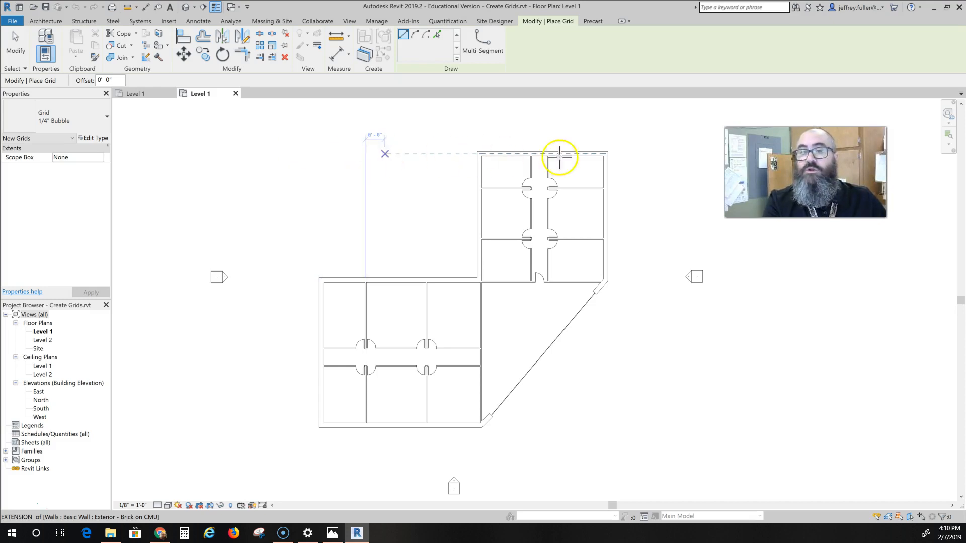
pyautogui.click(641, 157)
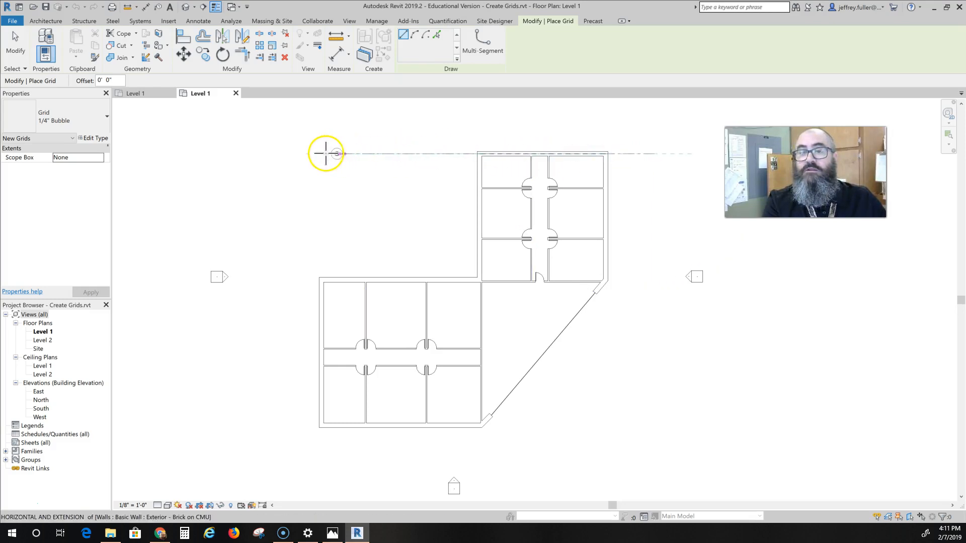
pyautogui.click(272, 153)
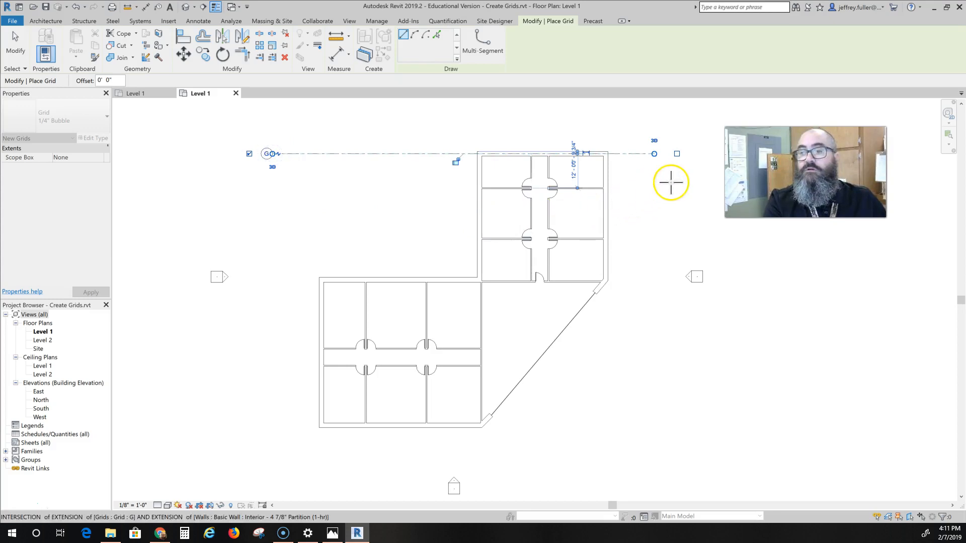
pyautogui.moveTo(655, 188); pyautogui.dragTo(267, 188)
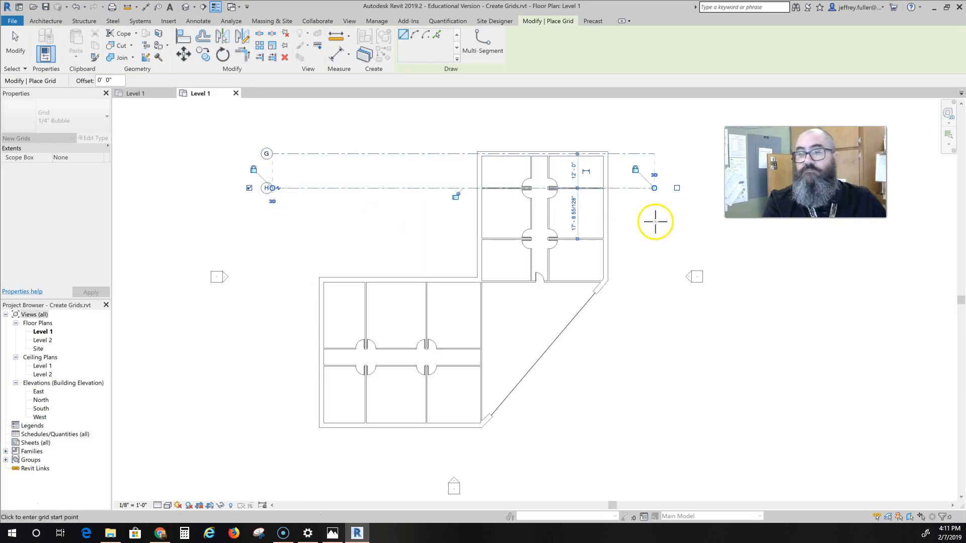
pyautogui.moveTo(654, 239); pyautogui.dragTo(267, 239)
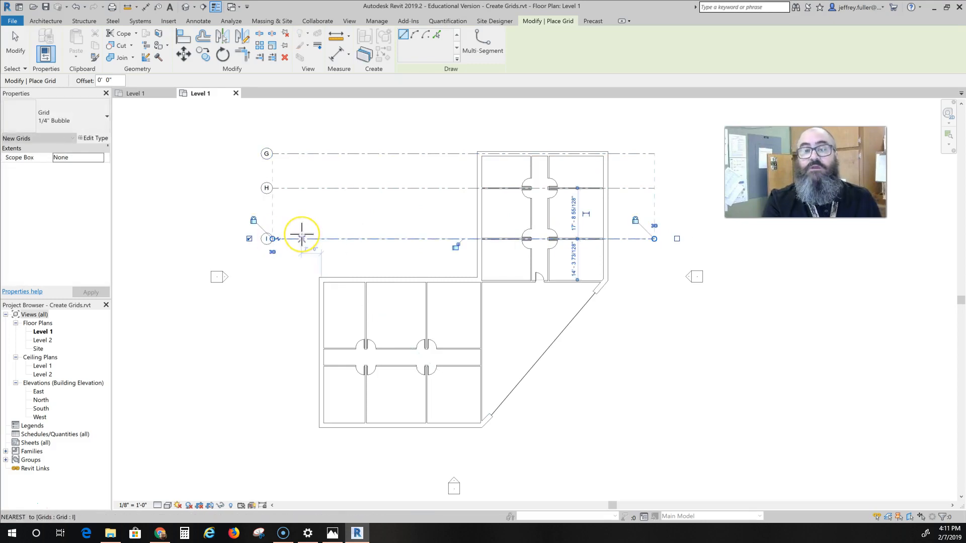
pyautogui.press('Escape')
pyautogui.press('Escape')
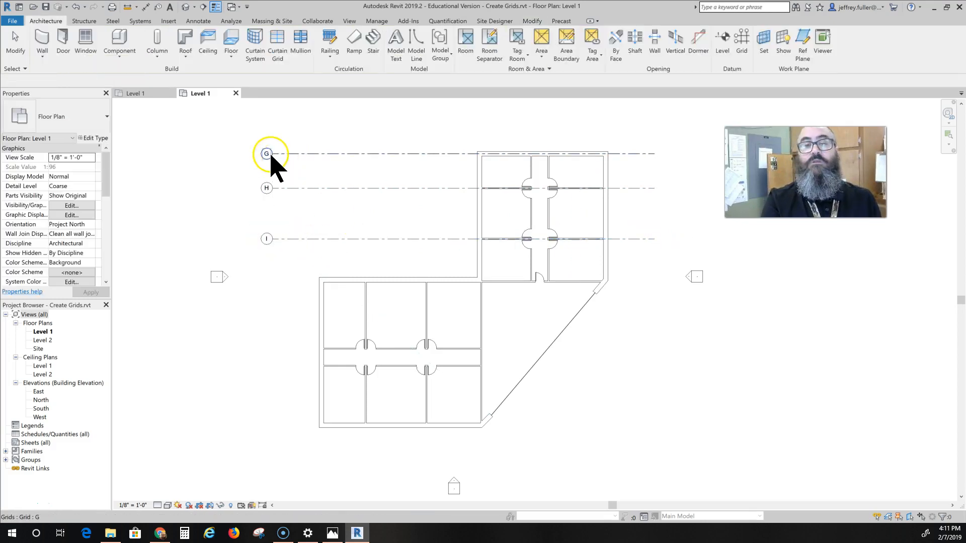
# Rename the three horizontal grid lines 1, 2 and 3 from north to south
pyautogui.click(267, 154)
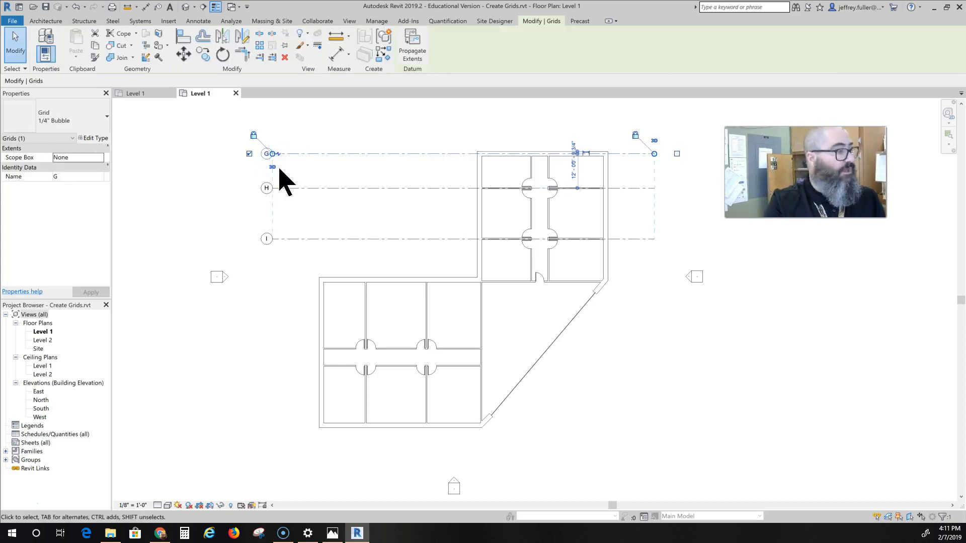
pyautogui.click(267, 154)
pyautogui.click(267, 154)
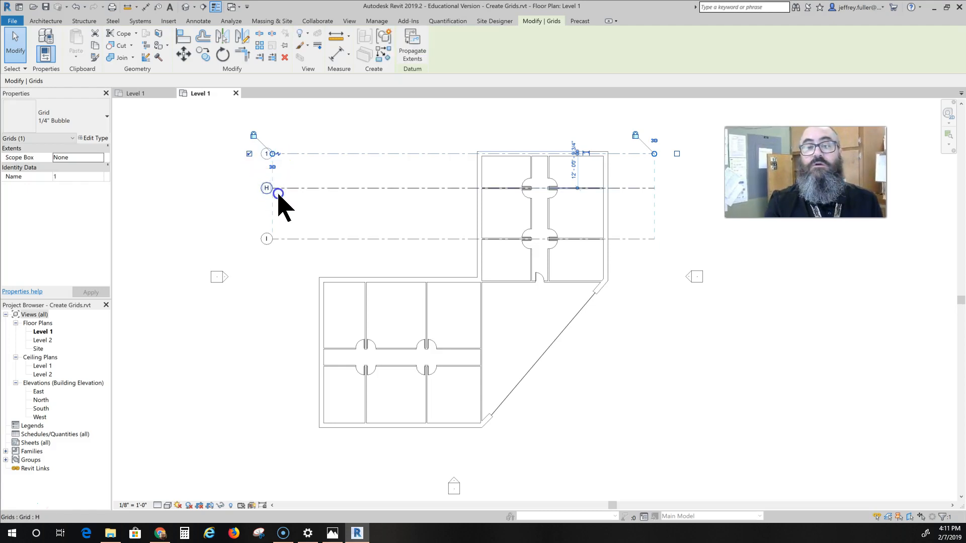
pyautogui.click(271, 191)
pyautogui.click(267, 190)
pyautogui.click(267, 188)
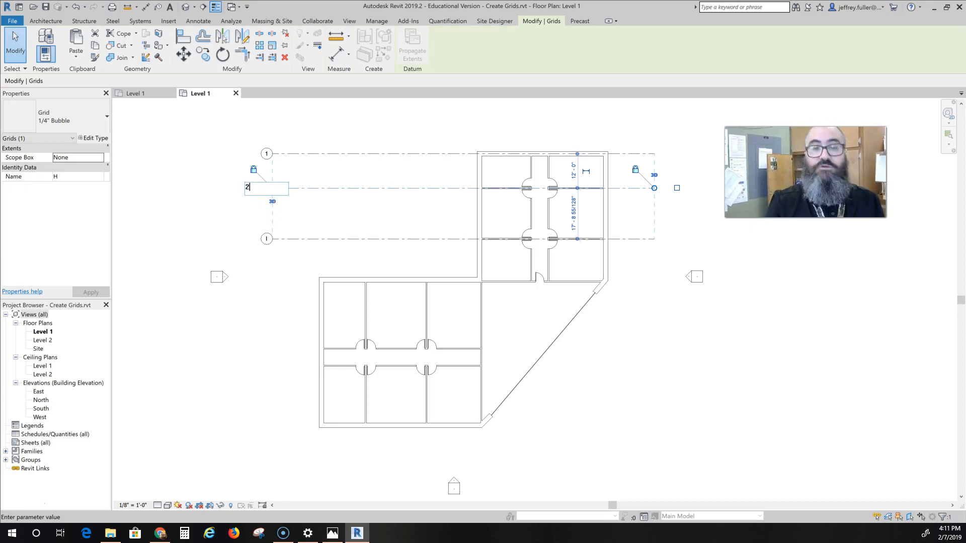
pyautogui.press('Return')
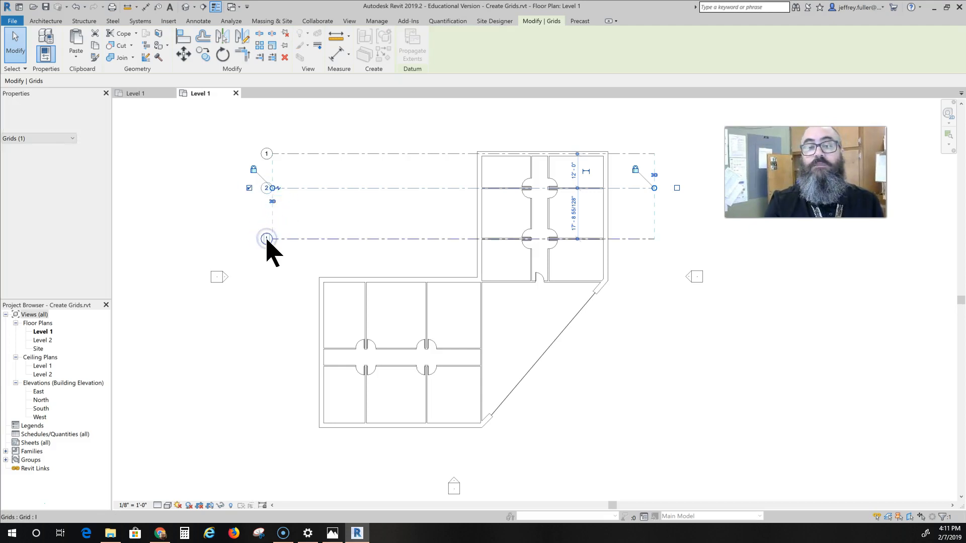
pyautogui.click(266, 239)
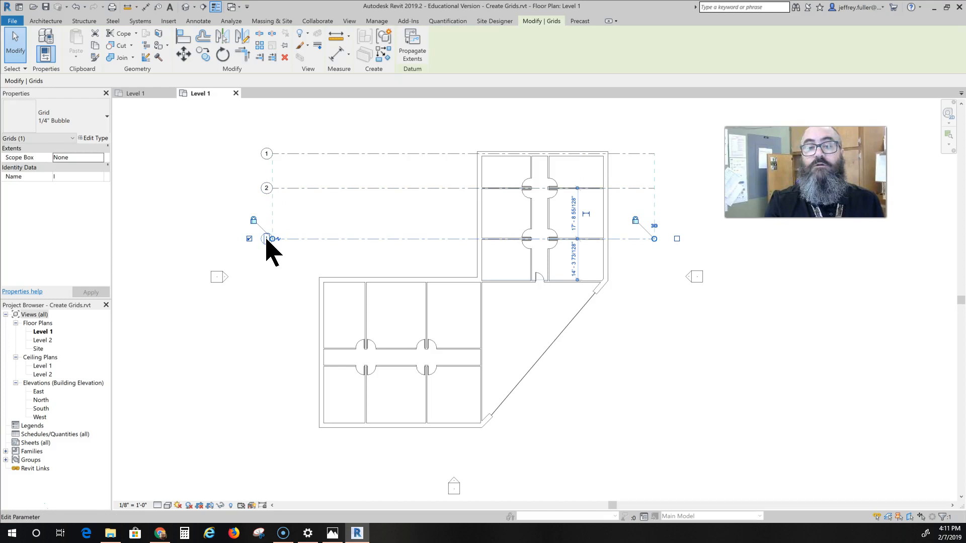
pyautogui.write('3')
pyautogui.click(267, 265)
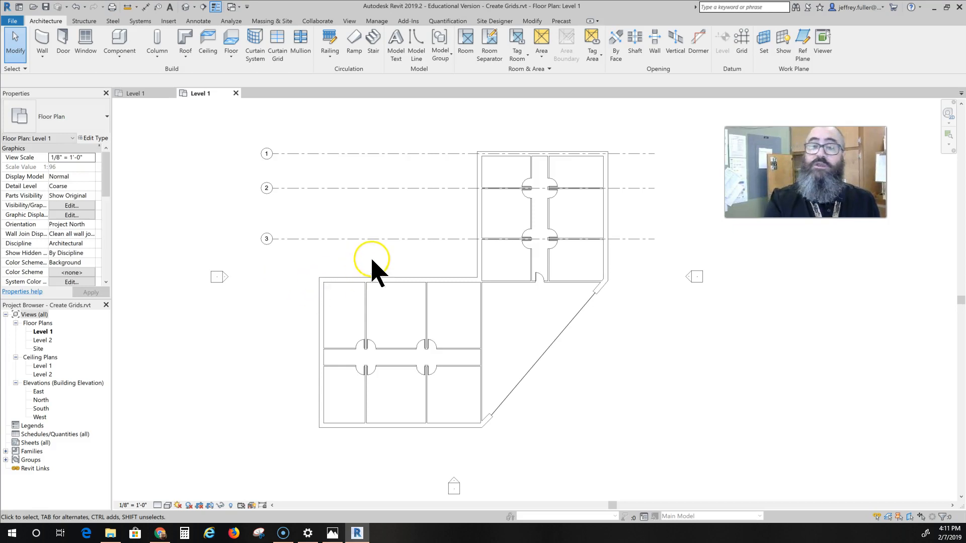
# Draw four more horizontal grid lines along the lower wing's north wall, both corridor partitions and the south wall, aligned with the existing grid ends
pyautogui.click(743, 45)
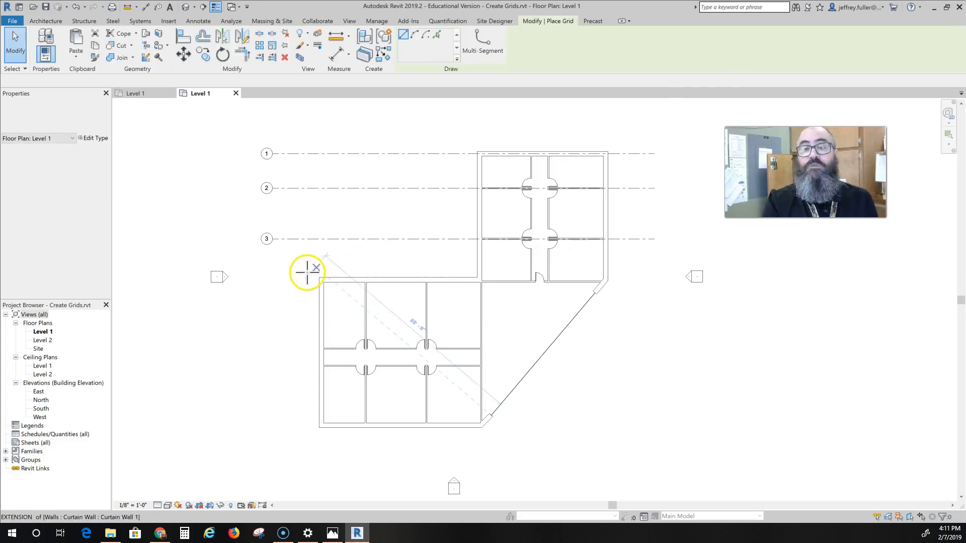
pyautogui.click(655, 278)
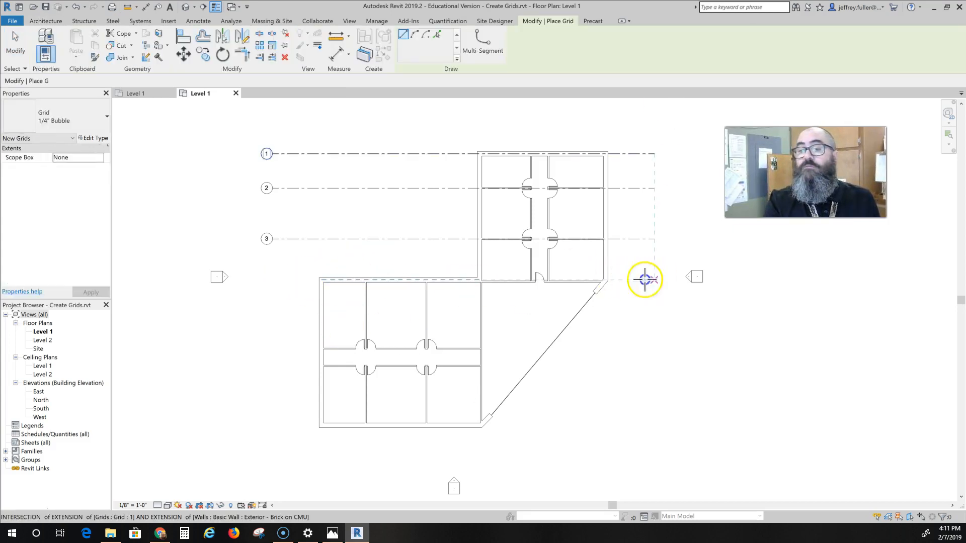
pyautogui.click(268, 279)
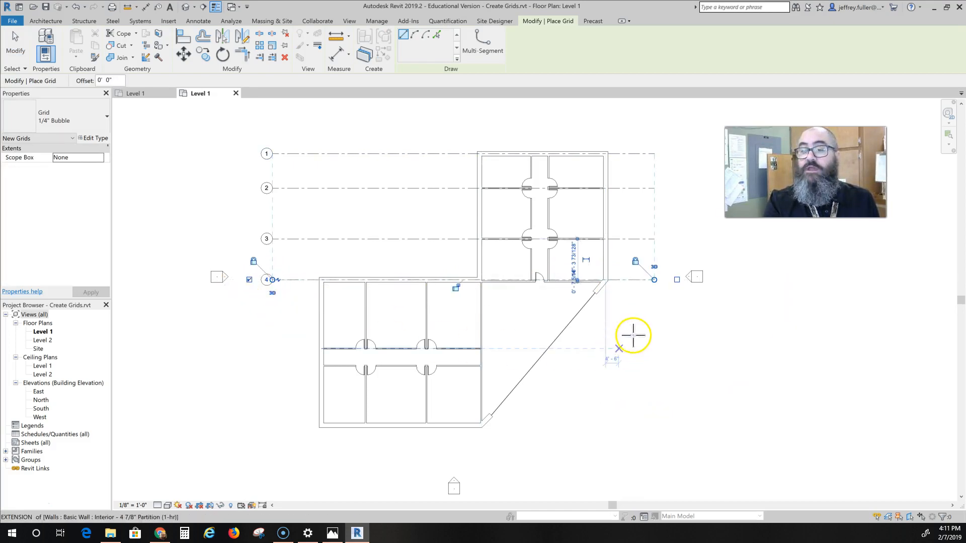
pyautogui.click(654, 349)
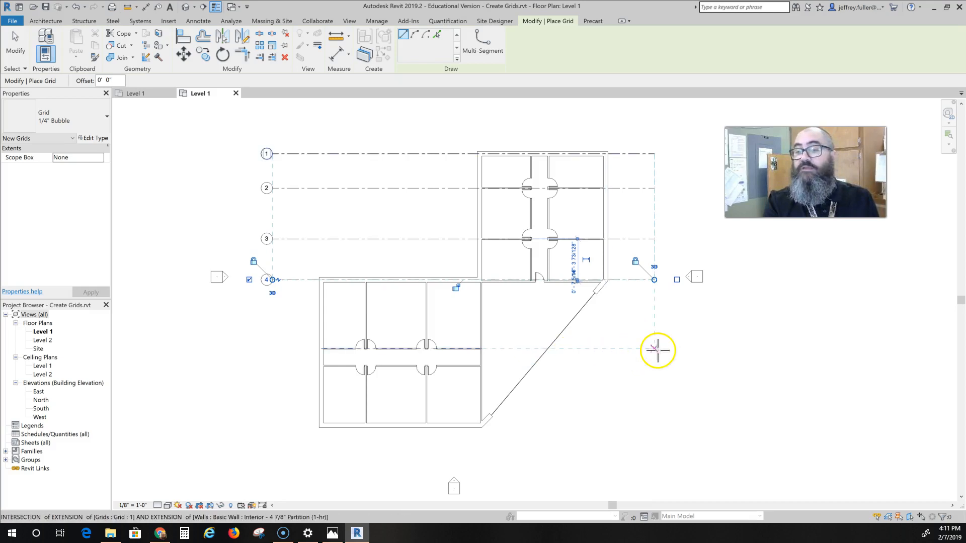
pyautogui.click(269, 349)
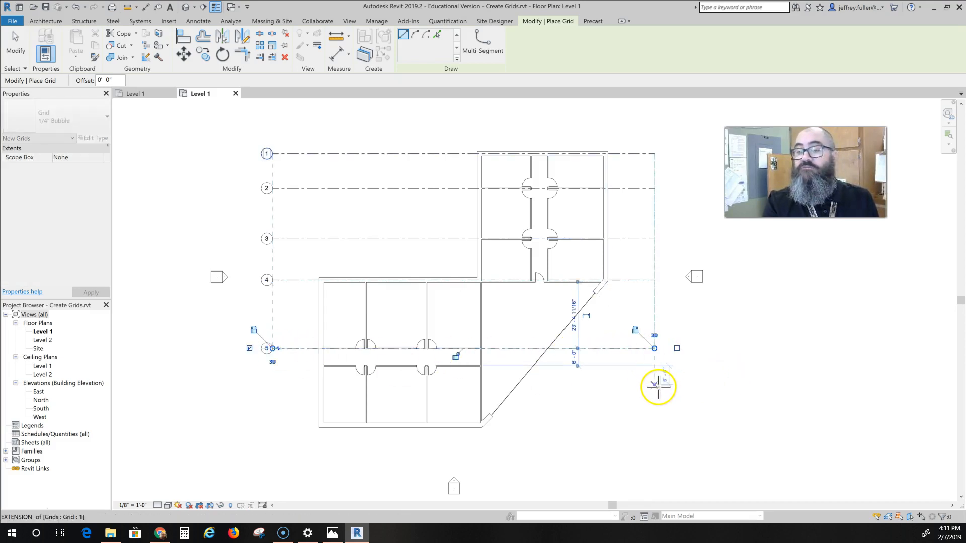
pyautogui.click(654, 366)
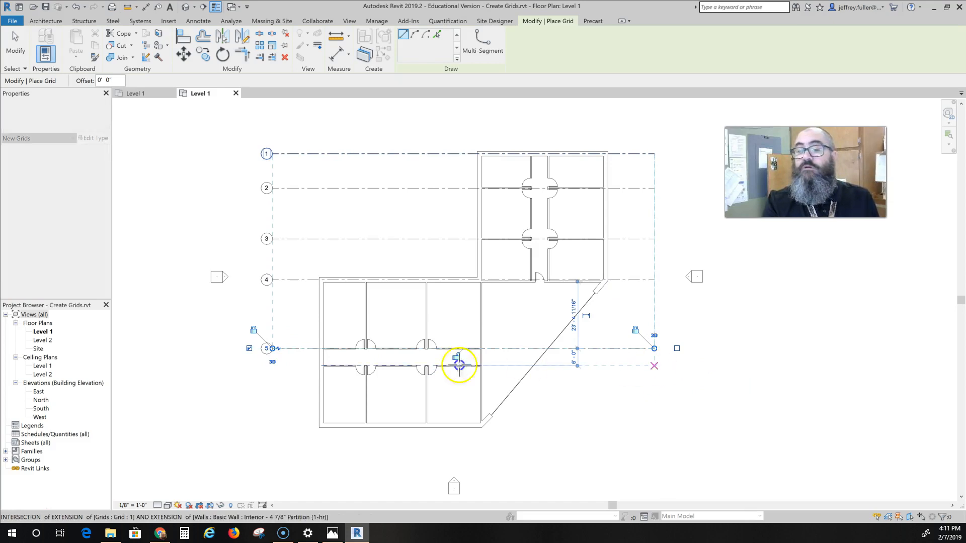
pyautogui.click(266, 365)
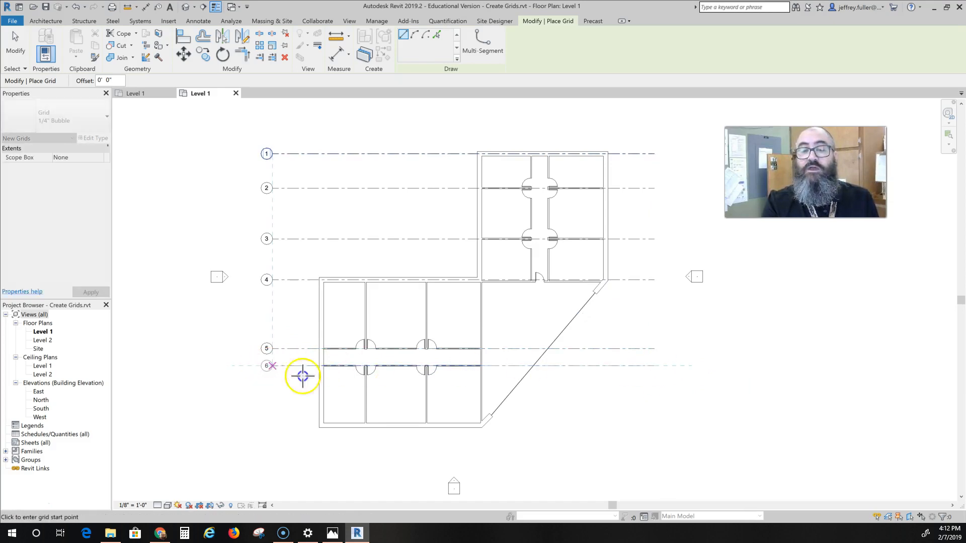
pyautogui.click(654, 425)
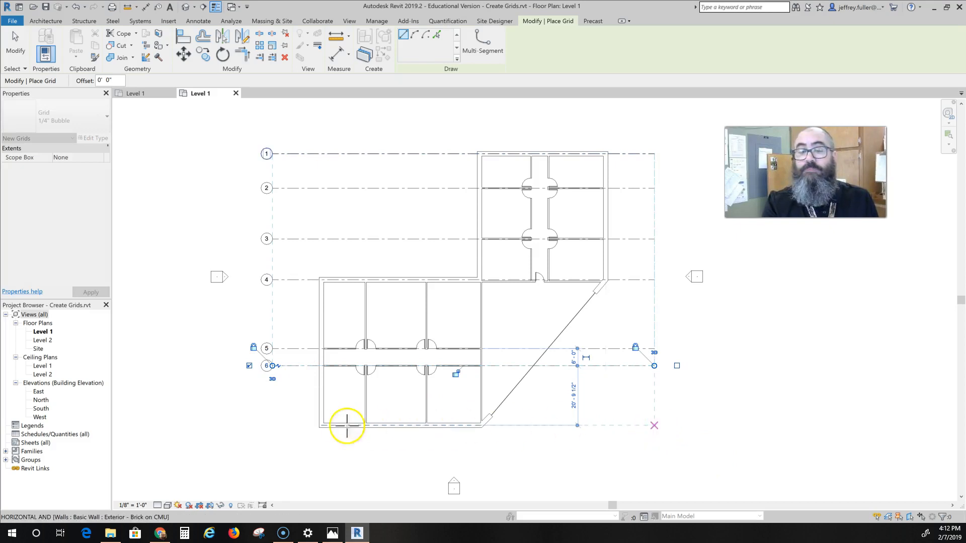
pyautogui.click(272, 426)
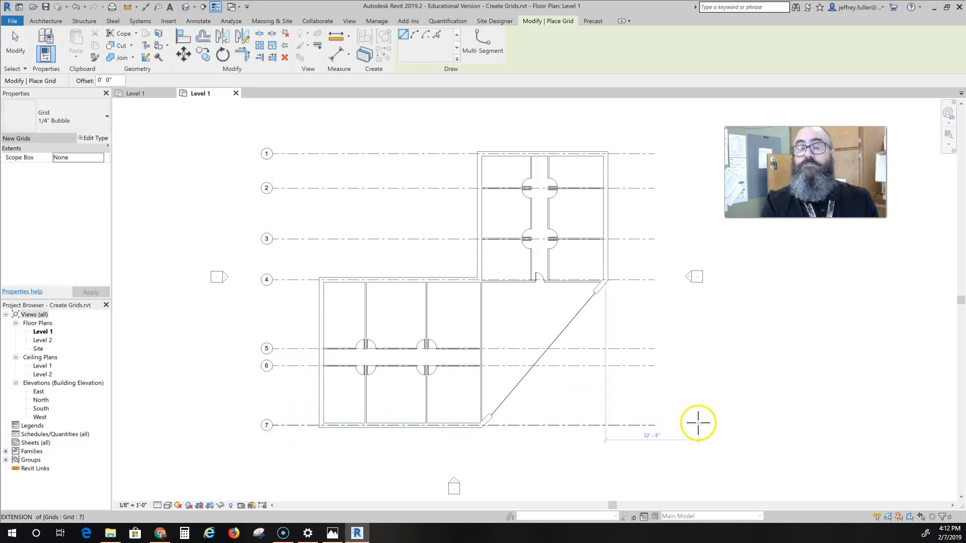
# Draw a vertical grid line along the lower wing's west exterior wall, from below grid 7 to above grid 1
pyautogui.moveTo(416, 210); pyautogui.dragTo(430, 312, button='middle')
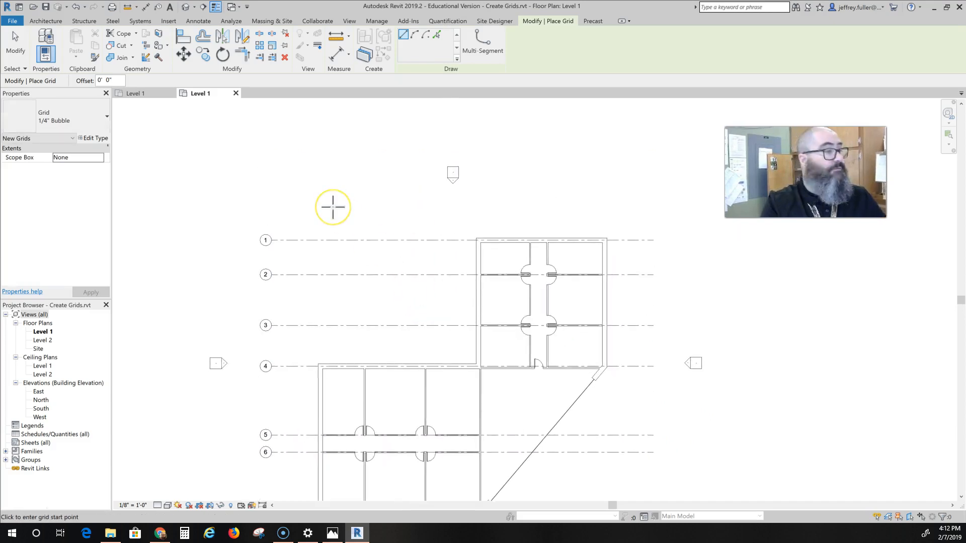
pyautogui.scroll(1, 331, 208)
pyautogui.scroll(-3, 389, 262)
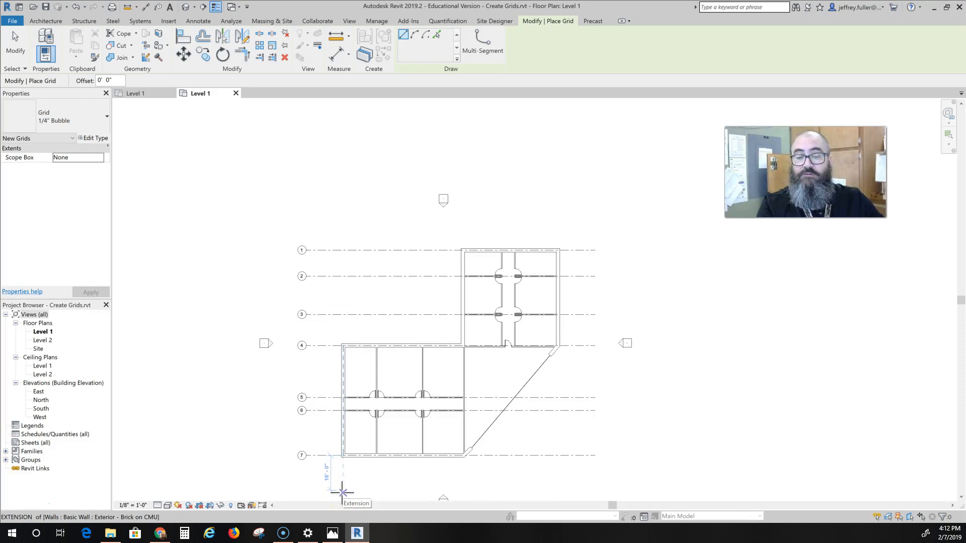
pyautogui.click(342, 491)
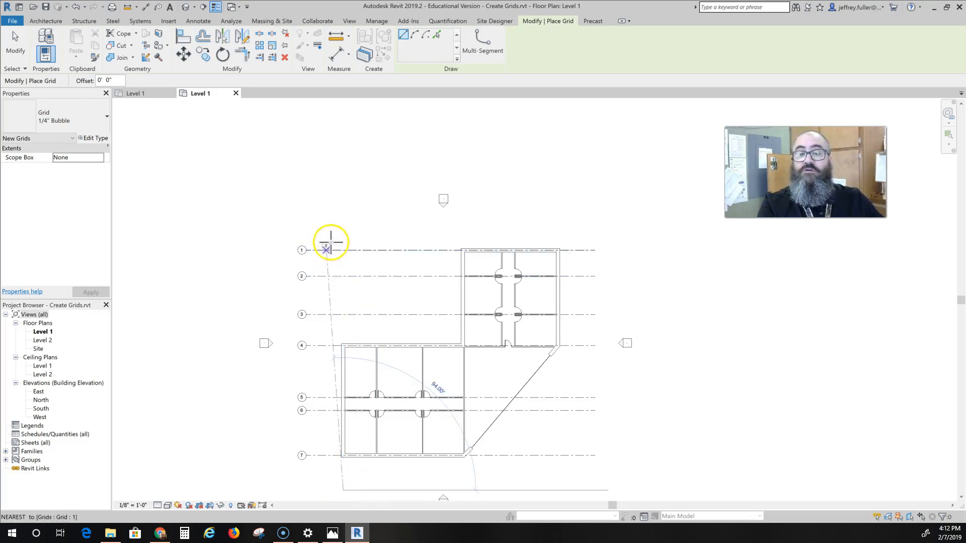
pyautogui.click(349, 215)
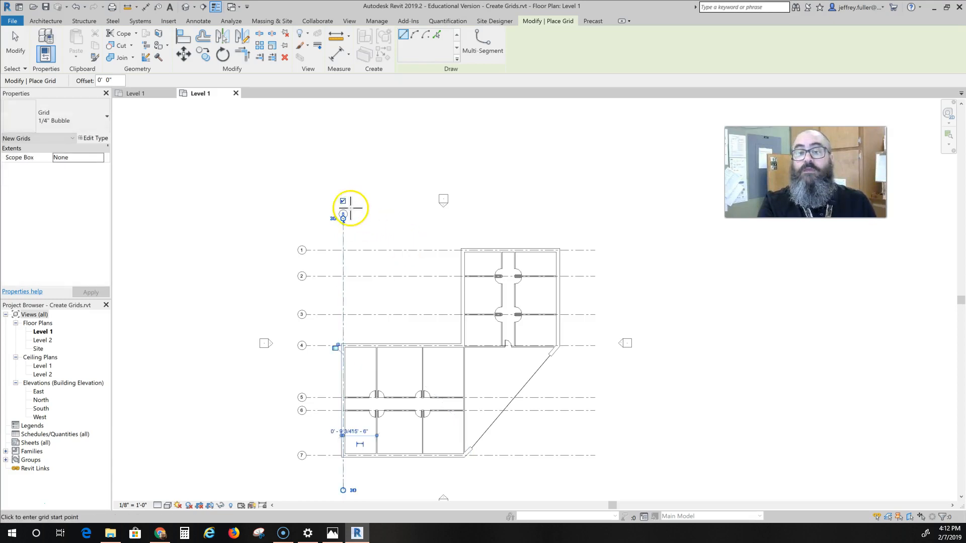
# Rename the vertical grid line on the west wall as A
pyautogui.scroll(4, 351, 207)
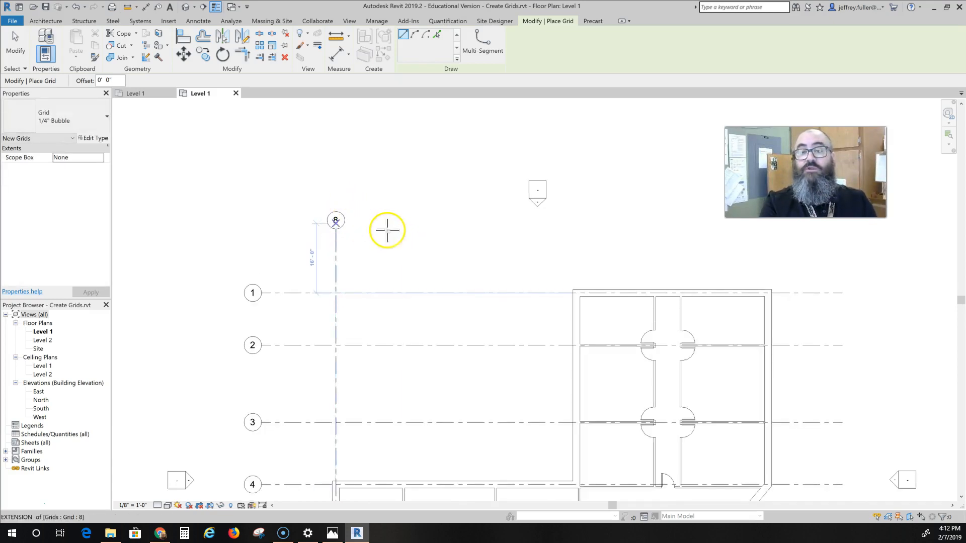
pyautogui.press('Escape')
pyautogui.press('Escape')
pyautogui.click(336, 242)
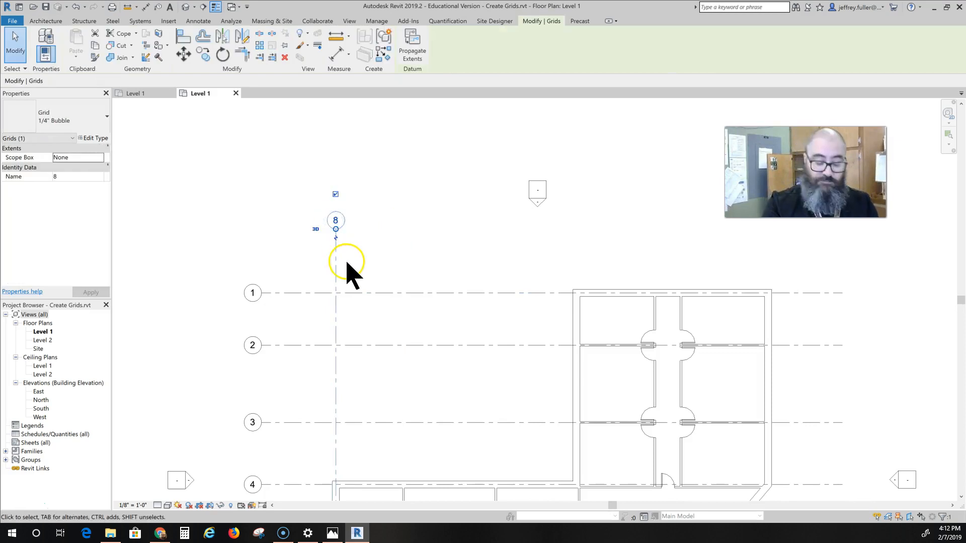
pyautogui.moveTo(338, 225); pyautogui.dragTo(338, 222)
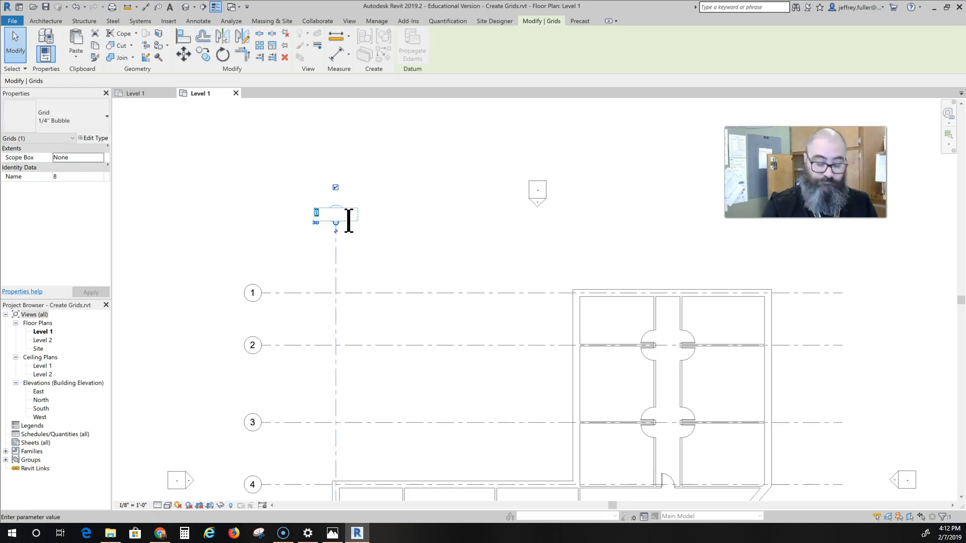
pyautogui.press('Return')
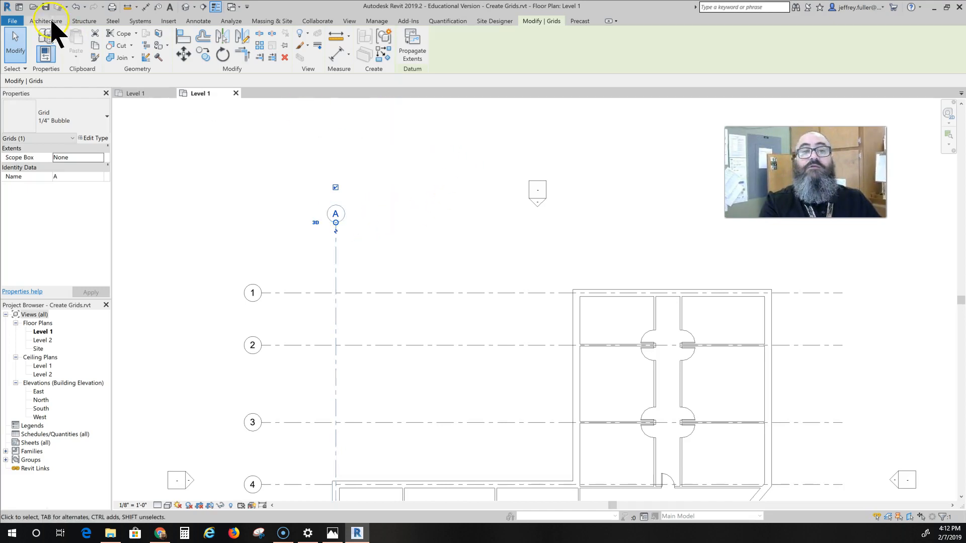
# Draw three vertical grid lines along the lower wing's two interior partitions and the upper wing's west wall, aligned with grid A's ends
pyautogui.click(48, 21)
pyautogui.click(722, 50)
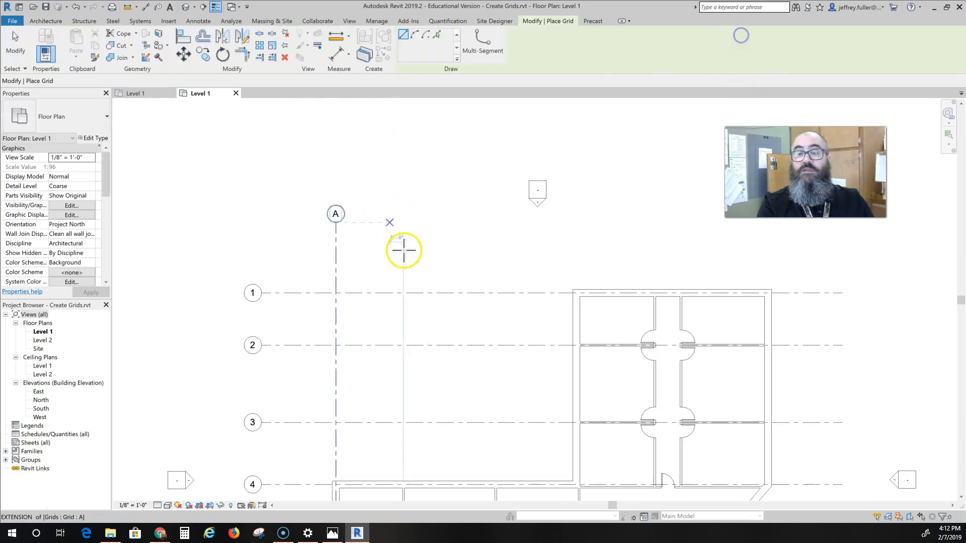
pyautogui.scroll(-1, 434, 319)
pyautogui.scroll(-3, 443, 147)
pyautogui.click(436, 150)
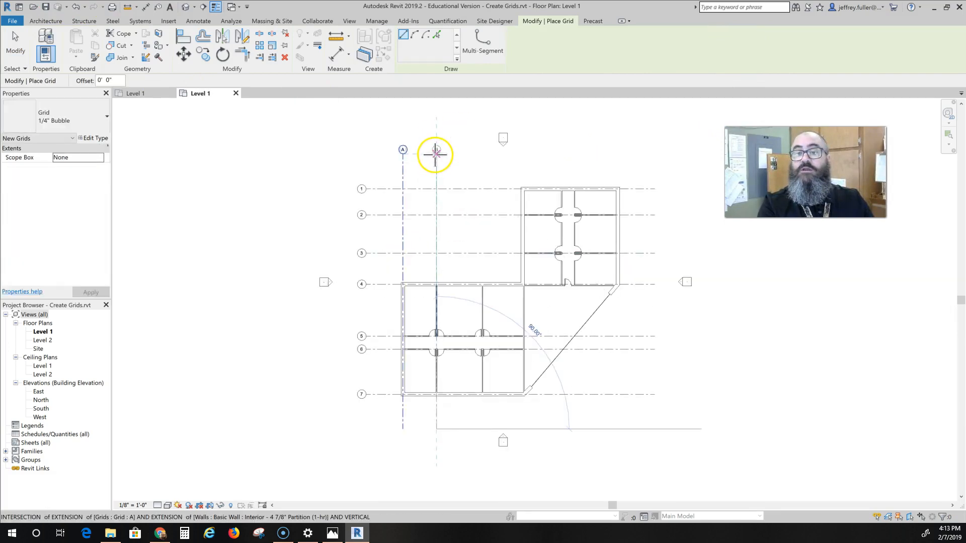
pyautogui.click(482, 428)
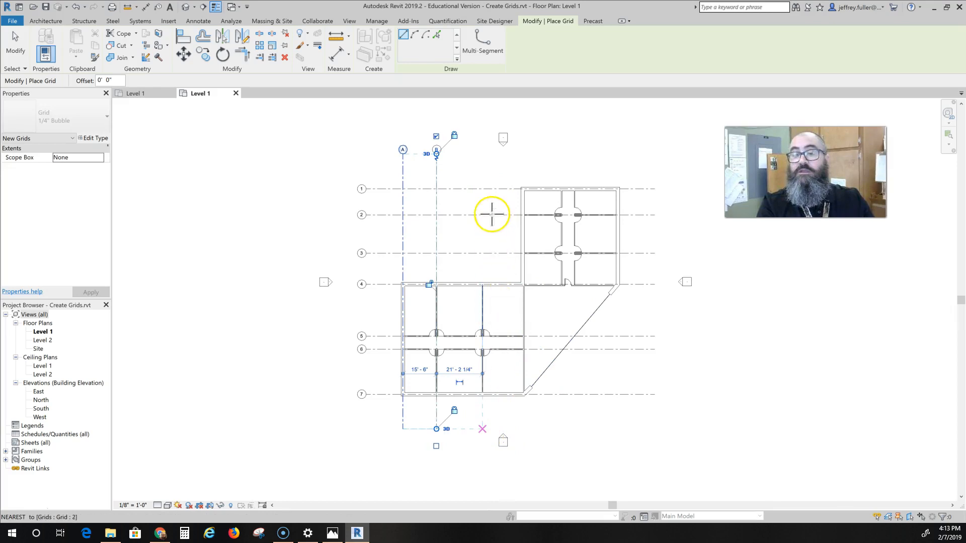
pyautogui.click(483, 156)
pyautogui.click(522, 429)
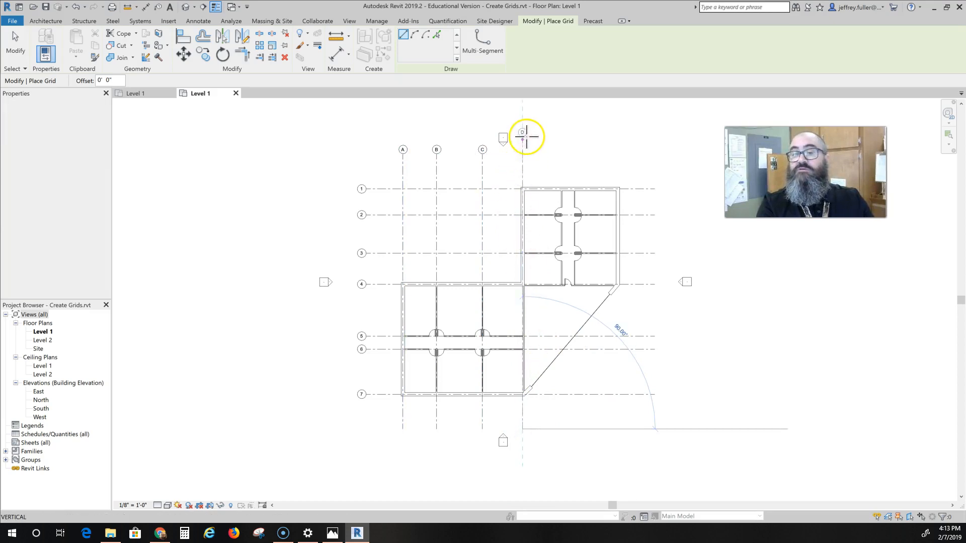
pyautogui.click(524, 154)
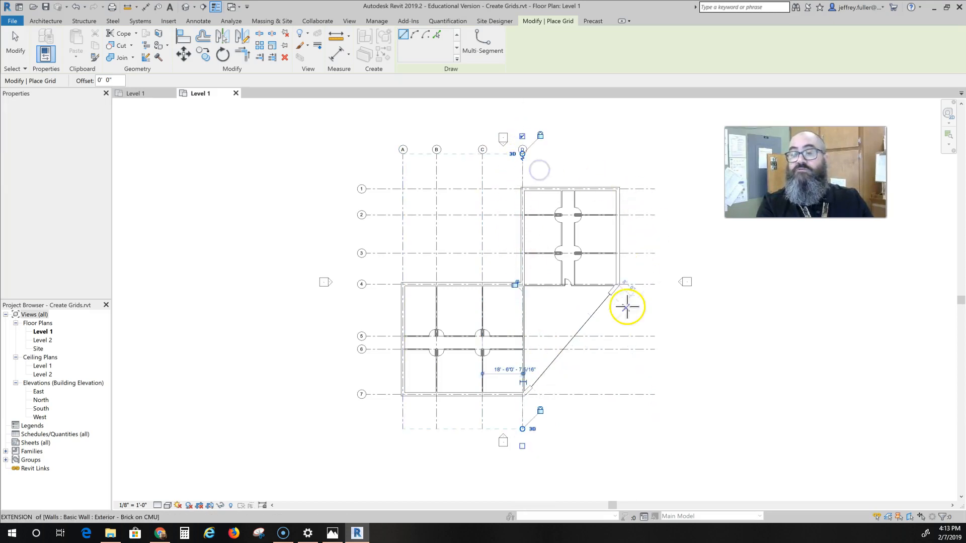
# Draw two vertical grid lines along the upper wing's west and east corridor partitions, aligned with the ends of the existing lettered grids
pyautogui.click(562, 190)
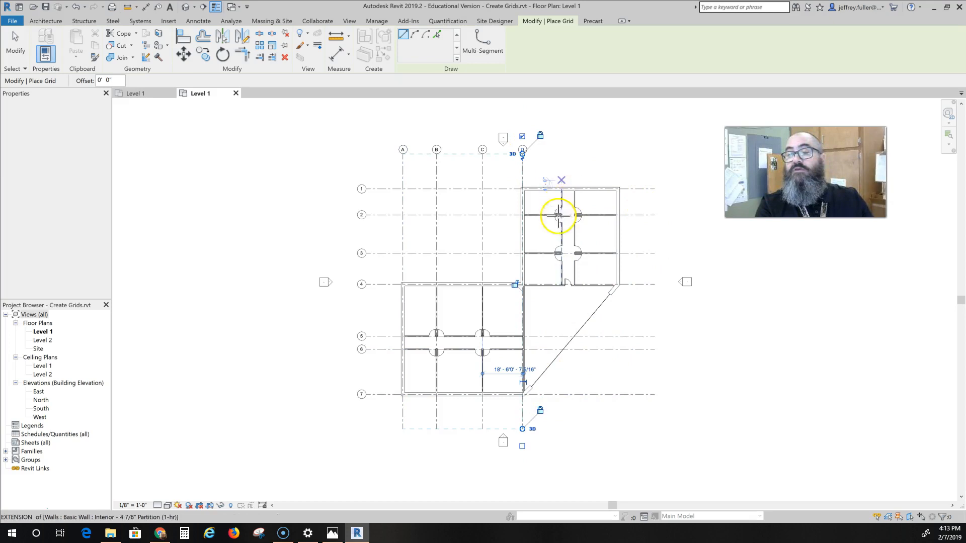
pyautogui.click(562, 431)
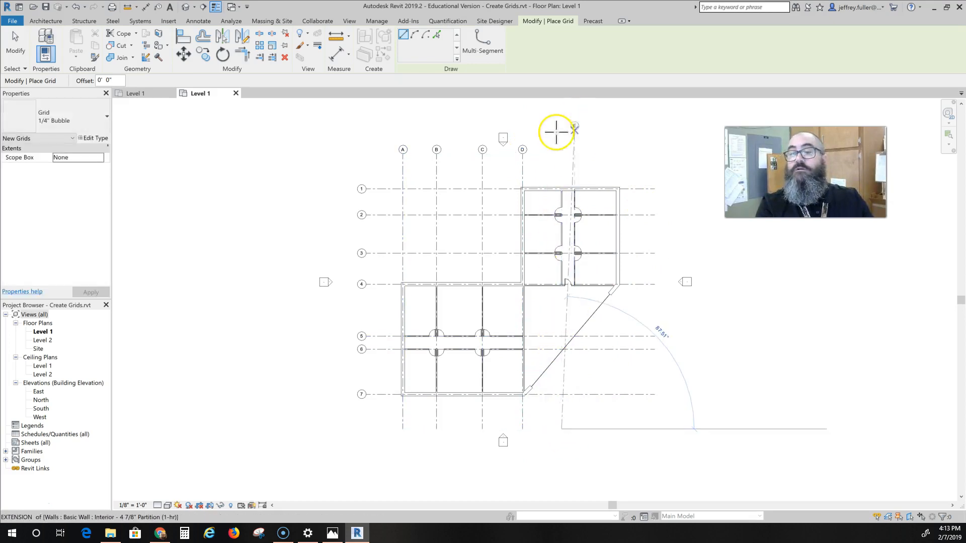
pyautogui.click(561, 152)
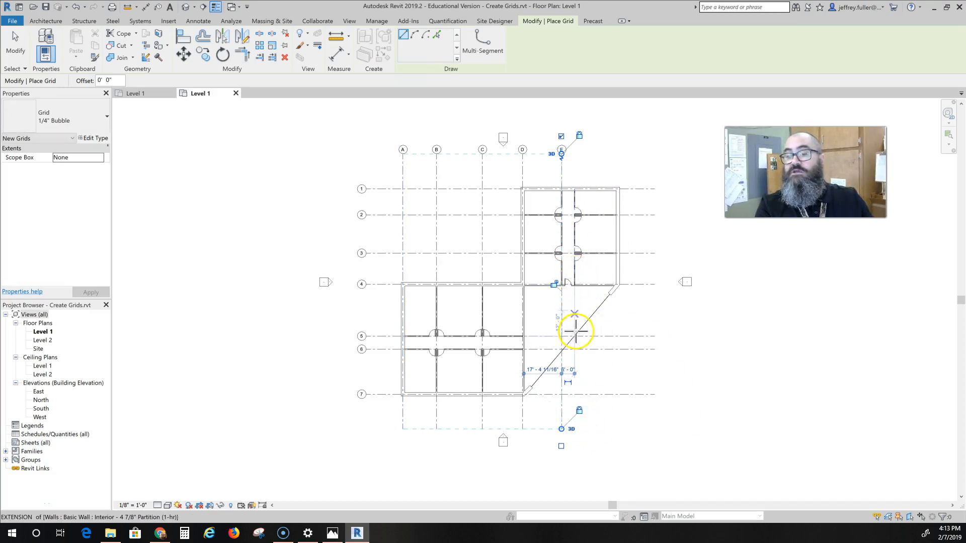
pyautogui.click(573, 428)
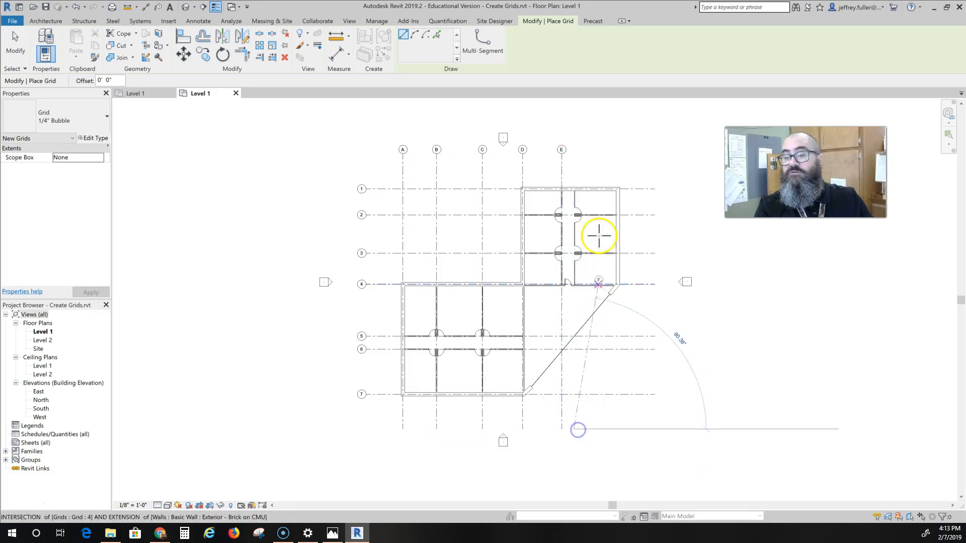
pyautogui.click(580, 162)
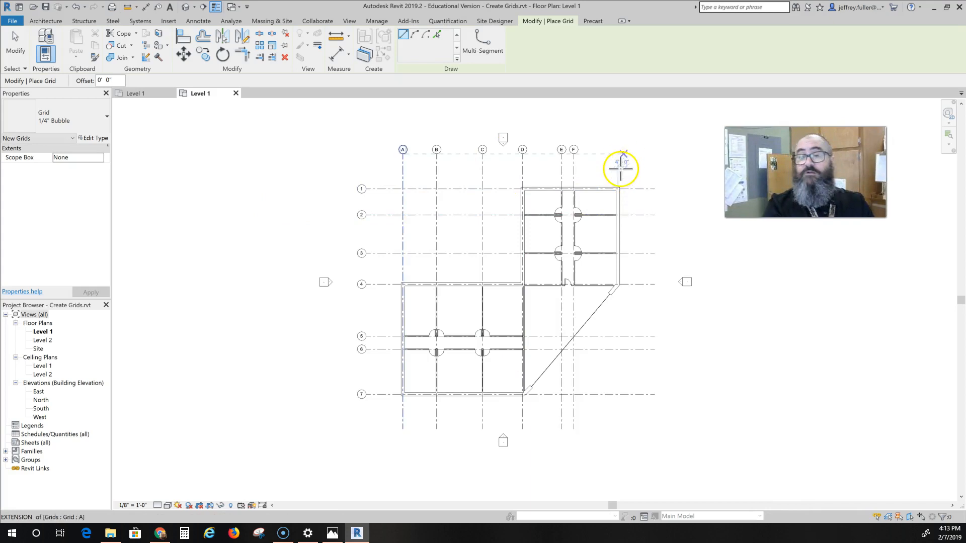
pyautogui.press('Escape')
pyautogui.press('Escape')
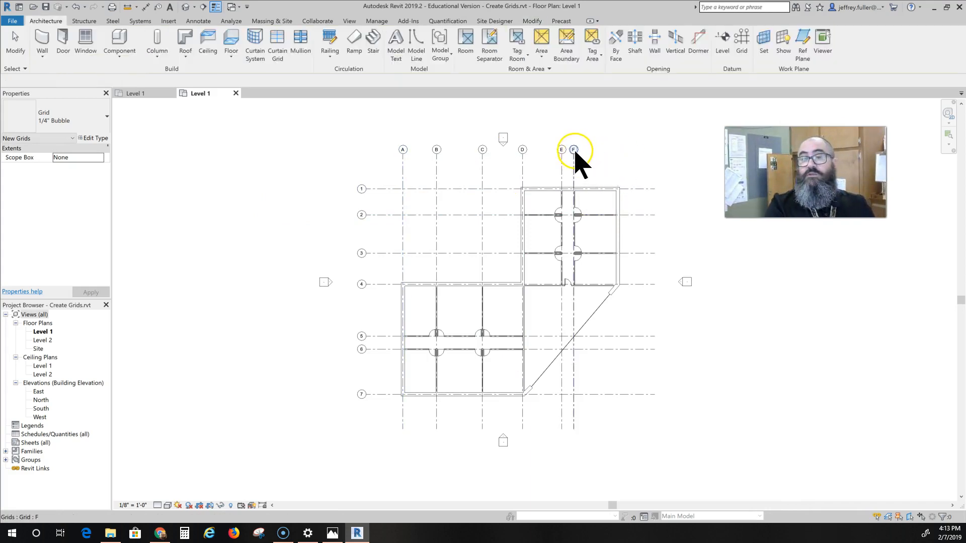
# Rename the vertical grid line on the upper wing's east corridor partition as G
pyautogui.click(574, 150)
pyautogui.click(574, 149)
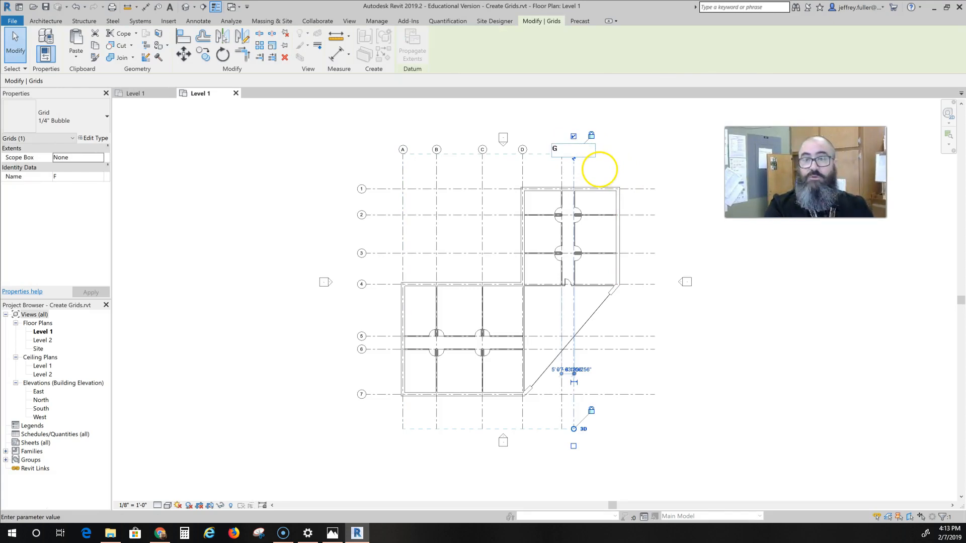
pyautogui.press('Return')
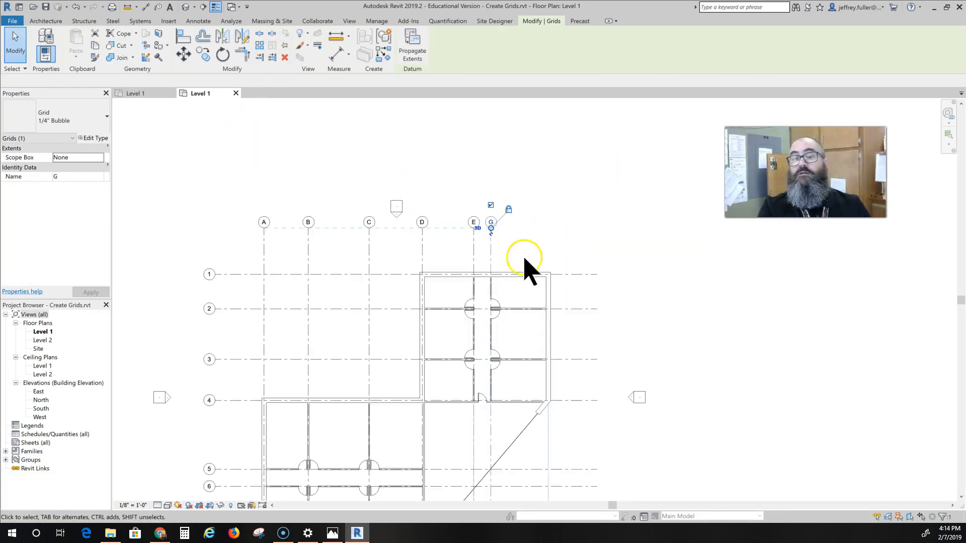
pyautogui.click(524, 257)
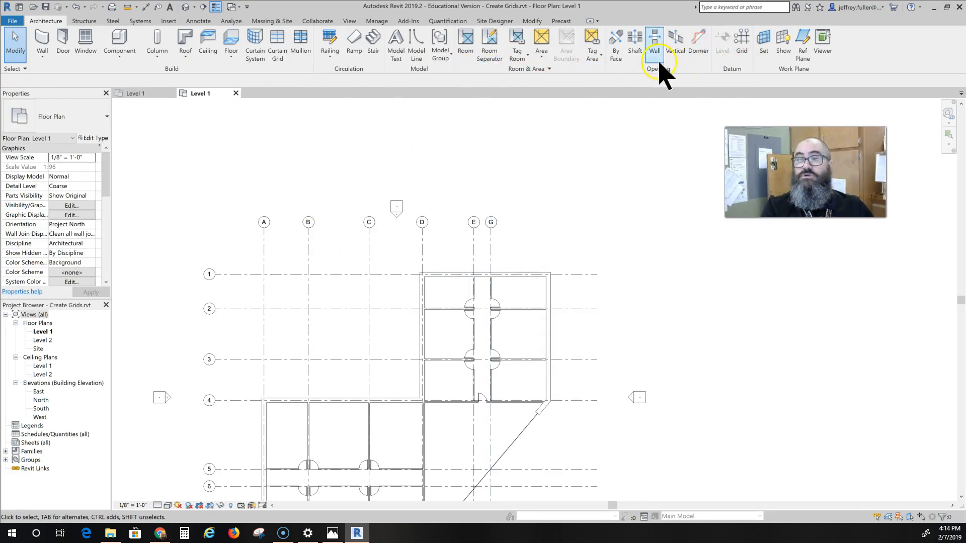
# Measure the horizontal distance between grid lines A and G just above the upper wing's north wall
pyautogui.click(128, 7)
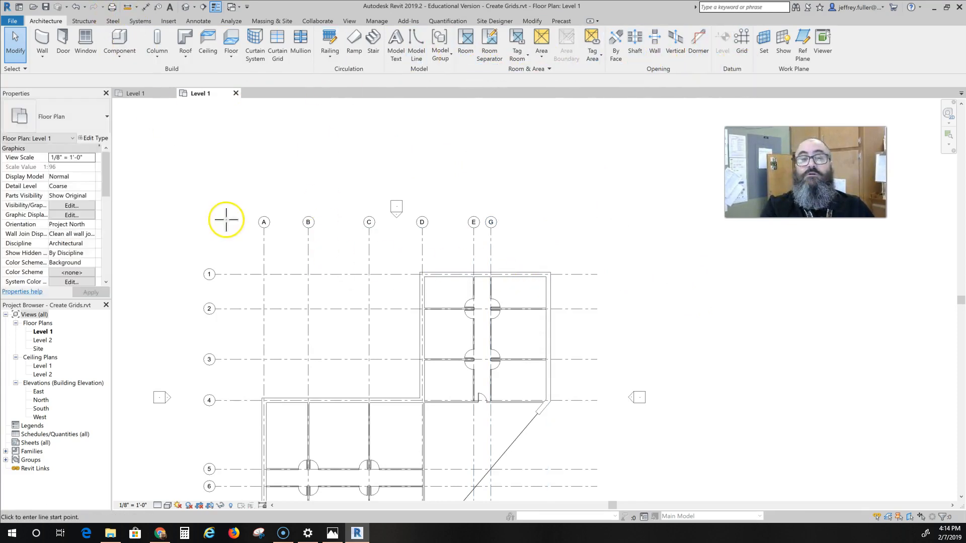
pyautogui.click(266, 251)
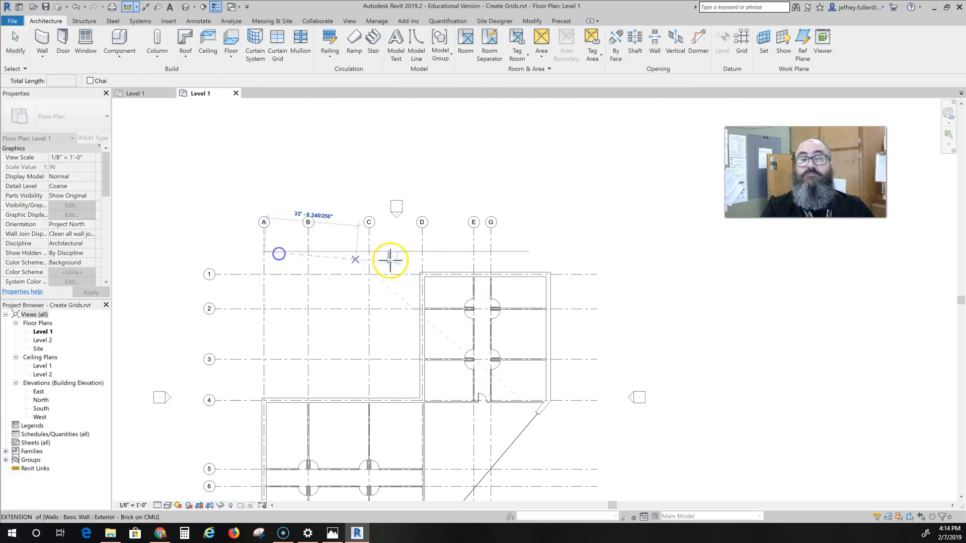
pyautogui.click(492, 252)
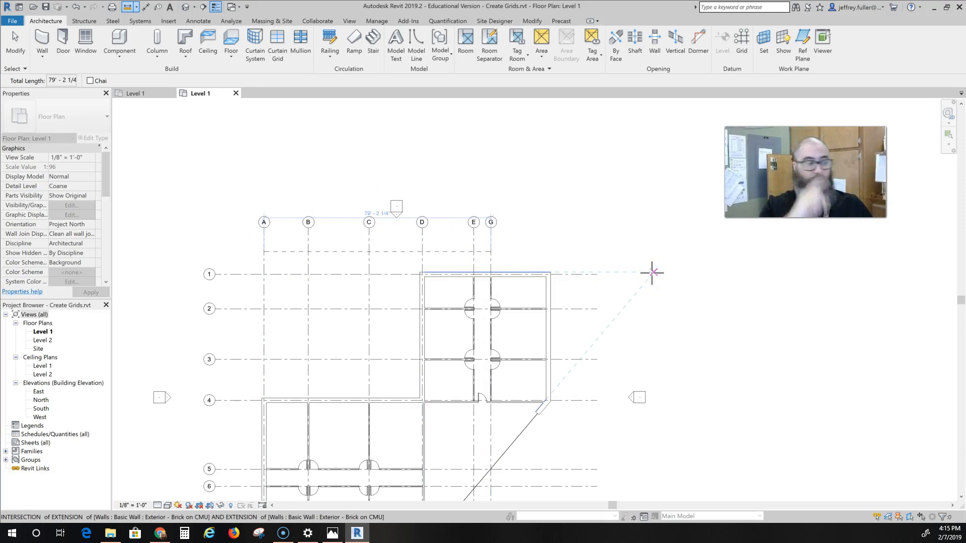
pyautogui.scroll(1, 652, 272)
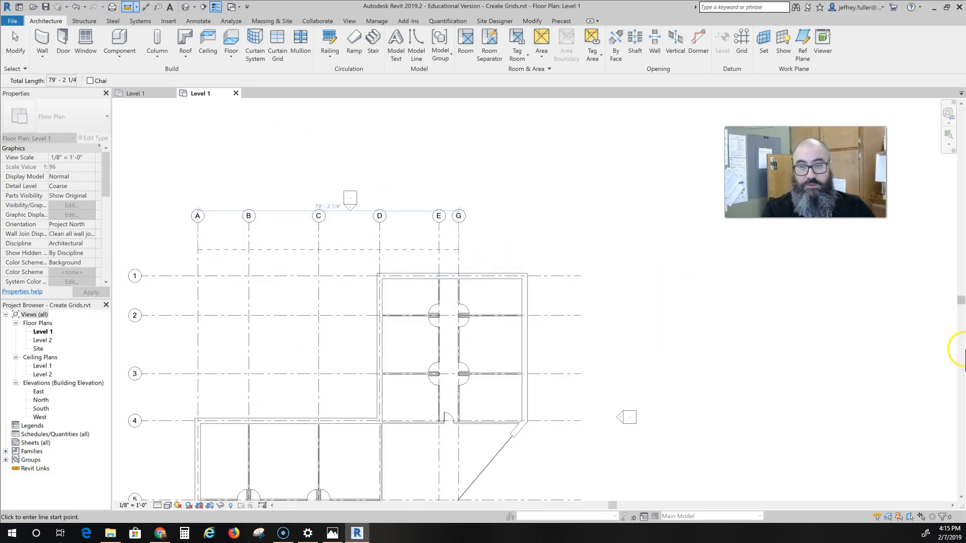